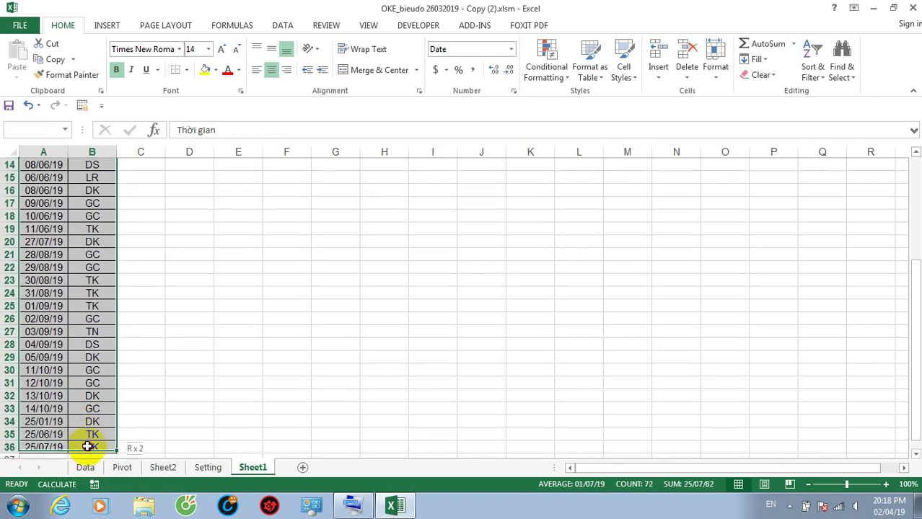
Create a PivotTable from Sheet1 range A1:B36 and place it in the existing worksheet at cell G2.
scroll(108, 404, "down", 8)
scroll(117, 390, "up", 12)
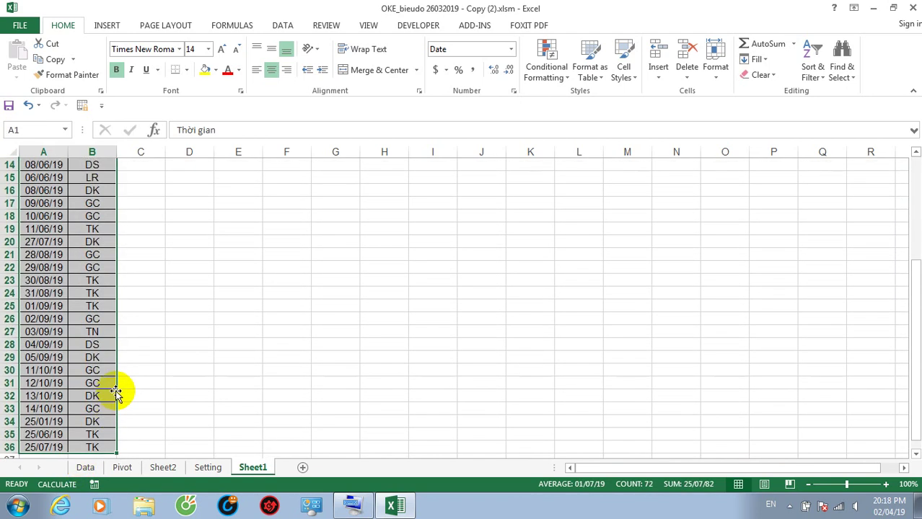
left_click(103, 29)
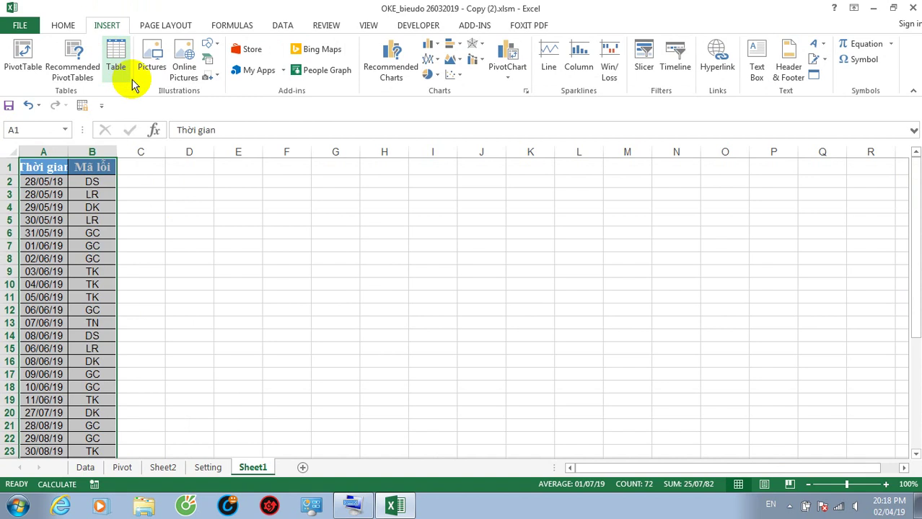
left_click(13, 62)
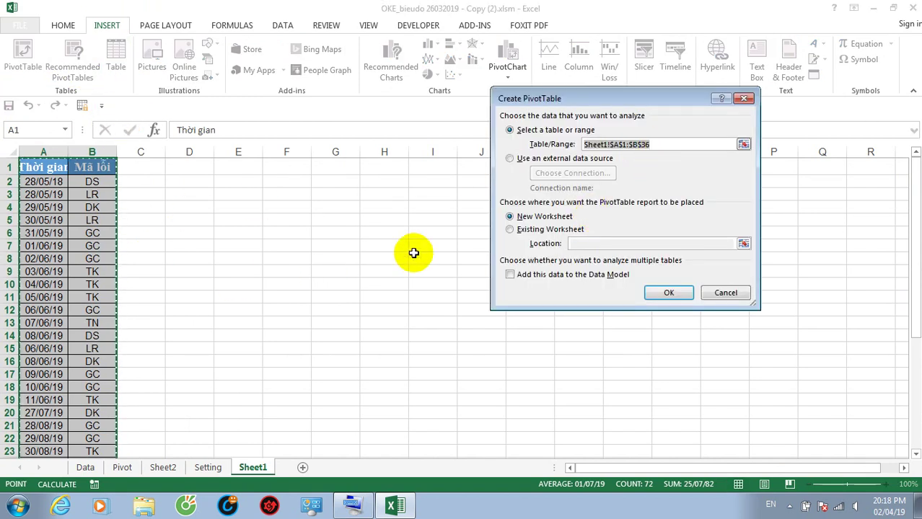
left_click(537, 215)
left_click(510, 230)
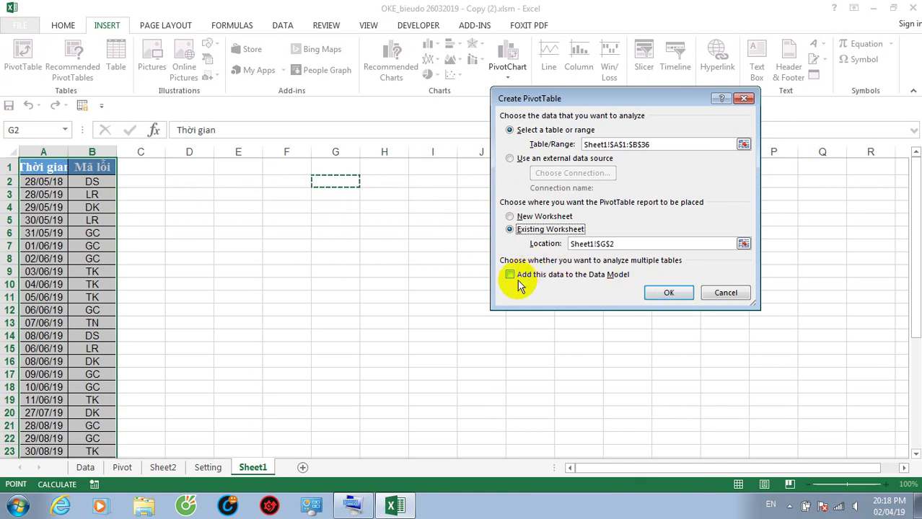
left_click(668, 293)
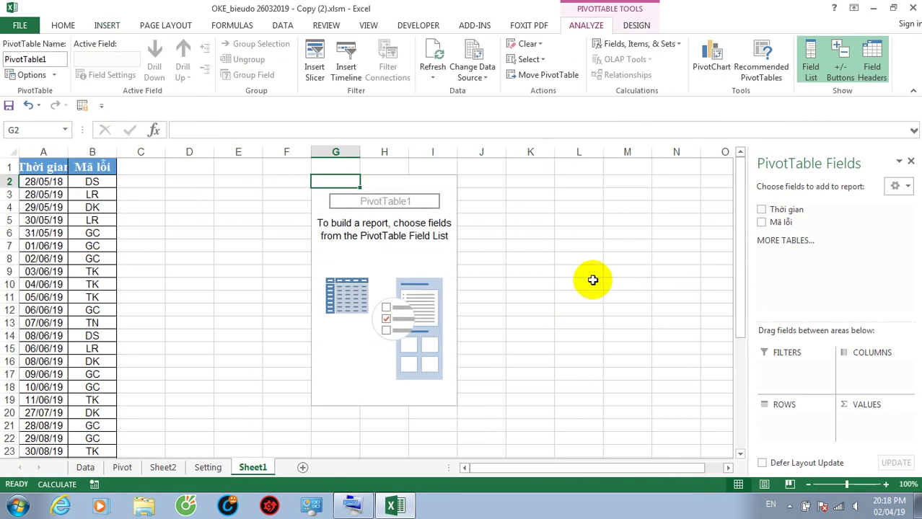
Build the PivotTable with Thời gian as the row field and the count of Mã lỗi as the value.
left_click_drag(786, 210, 794, 425)
left_click_drag(776, 222, 865, 433)
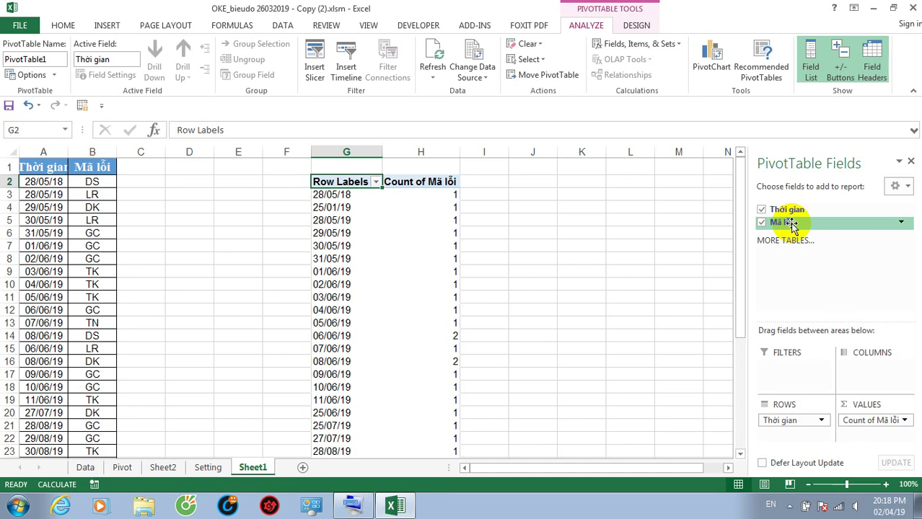
left_click_drag(791, 225, 695, 244)
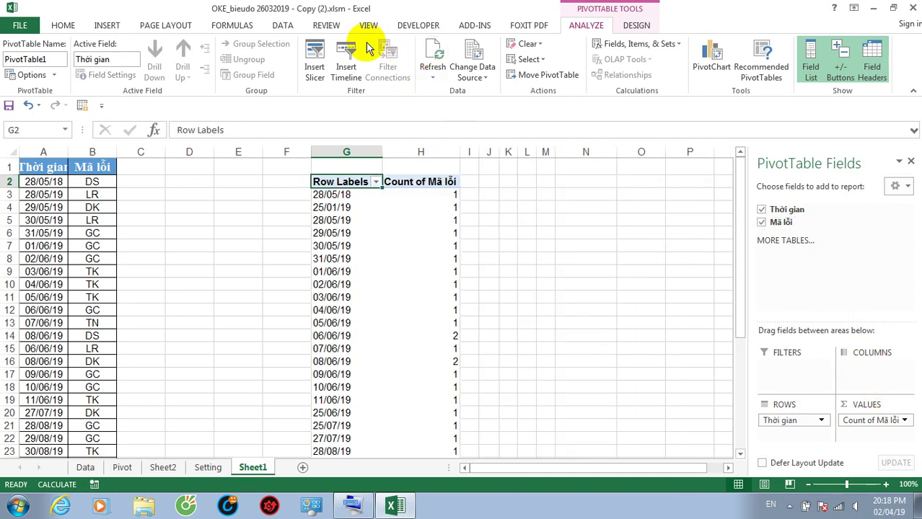
Insert a clustered column PivotChart from the PivotTable and enlarge it to about 86 by 157 mm.
left_click(709, 62)
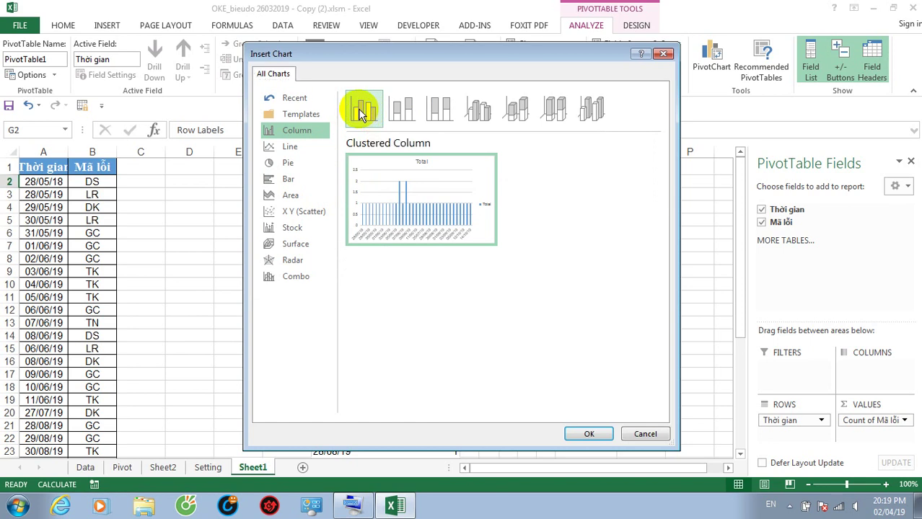
mouse_move(395, 231)
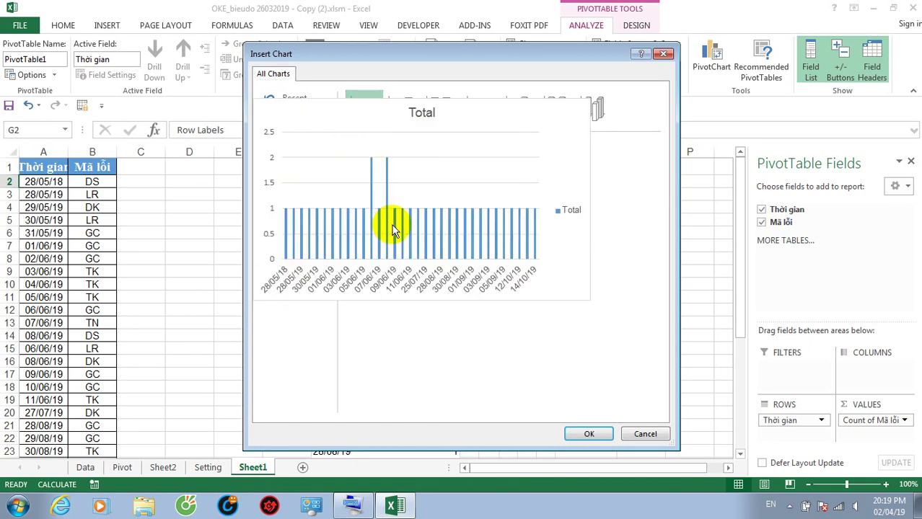
left_click(590, 434)
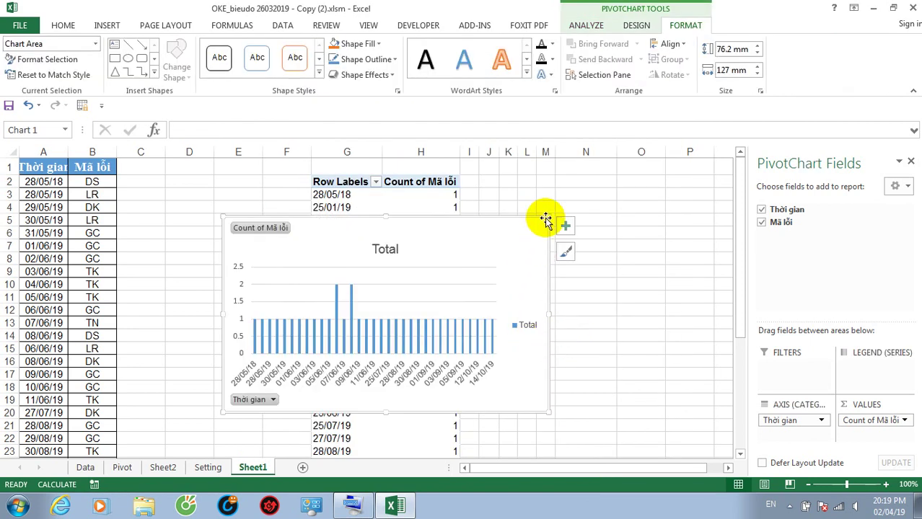
left_click_drag(546, 218, 619, 193)
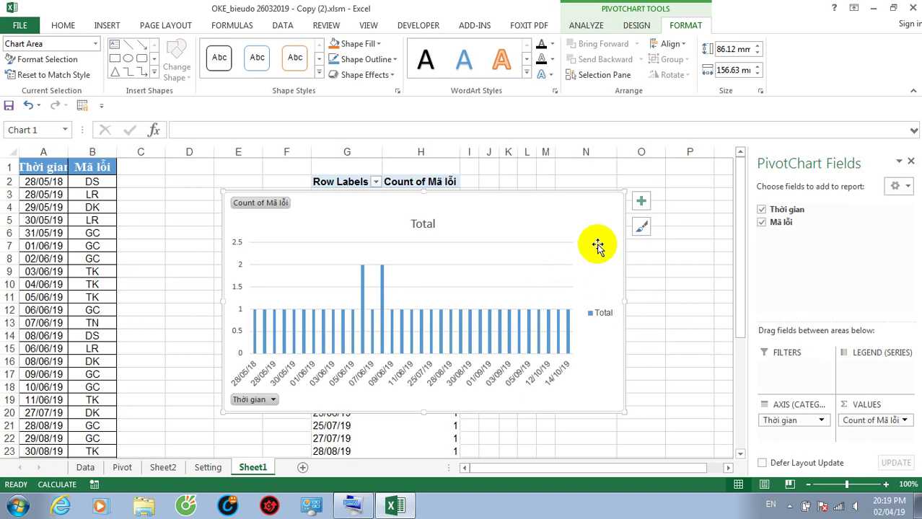
Add a Thời gian slicer and arrange the slicer and the chart beside the PivotTable so its rows are uncovered.
right_click(786, 209)
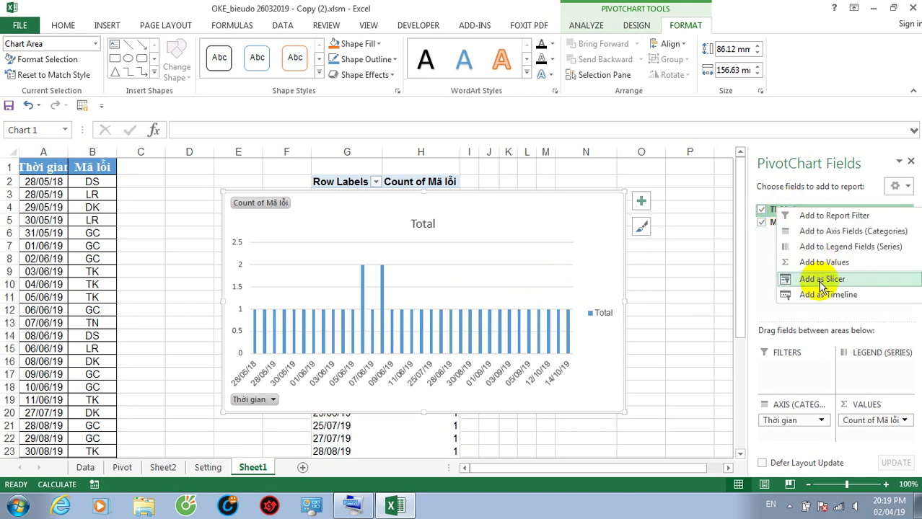
left_click(820, 281)
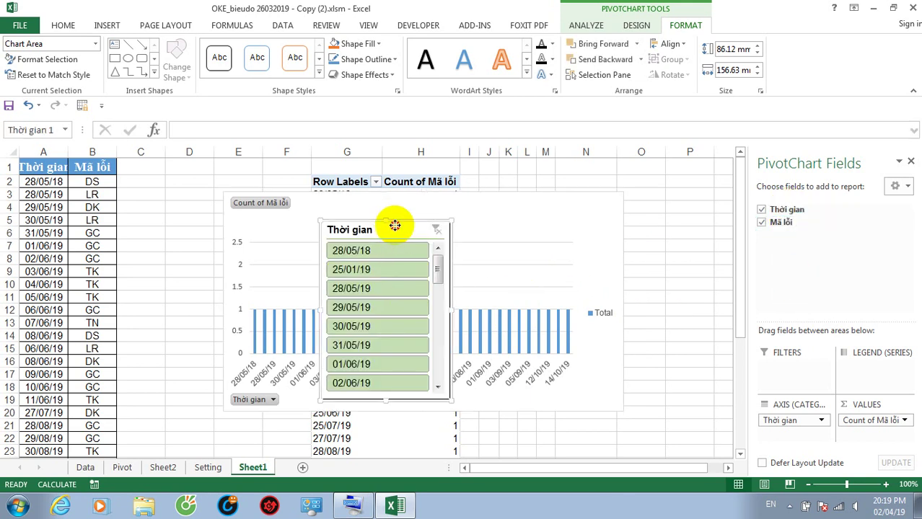
left_click_drag(395, 226, 660, 220)
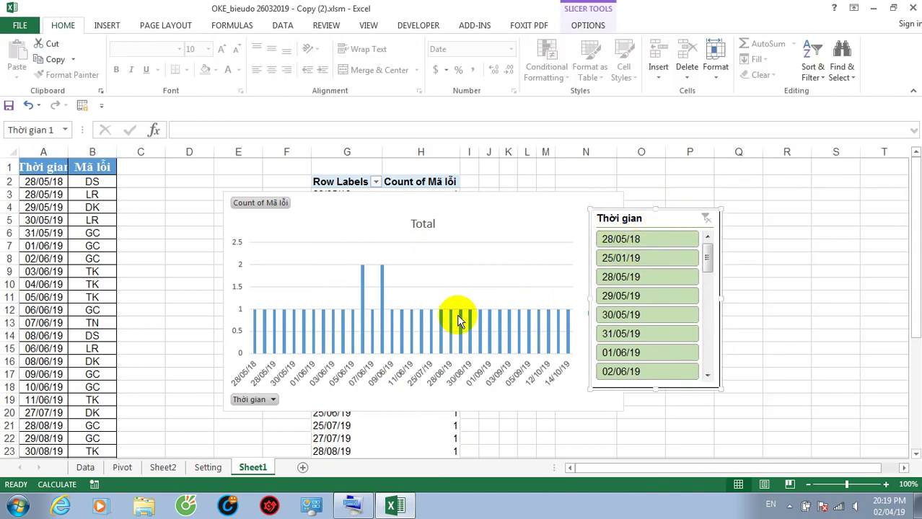
mouse_move(662, 218)
left_mouse_down()
mouse_move(909, 207)
mouse_move(650, 219)
left_mouse_up()
left_click_drag(743, 470, 685, 468)
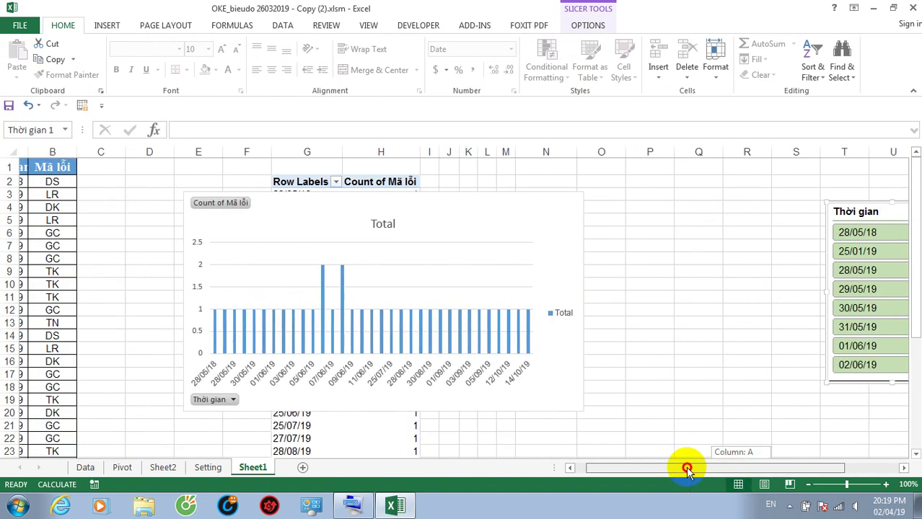
left_click_drag(375, 200, 617, 205)
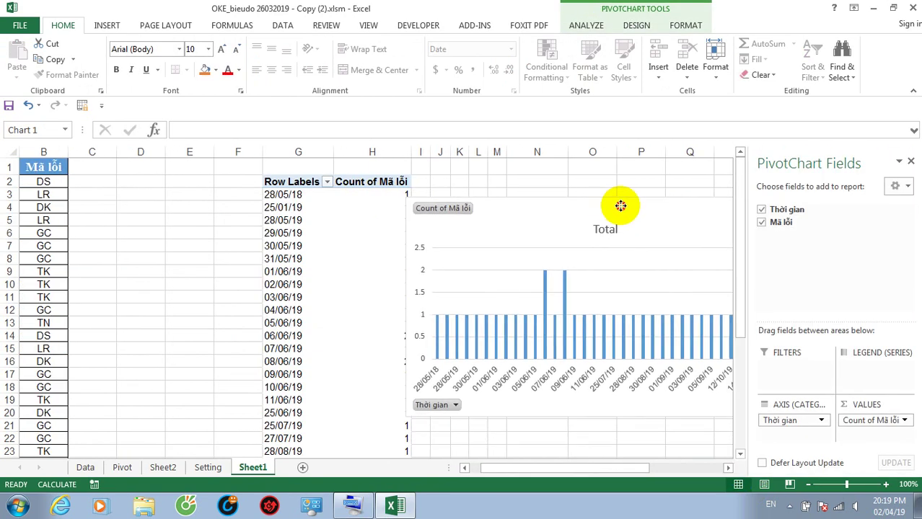
Group the PivotTable's Thời gian dates by months, quarters and years.
left_click(294, 196)
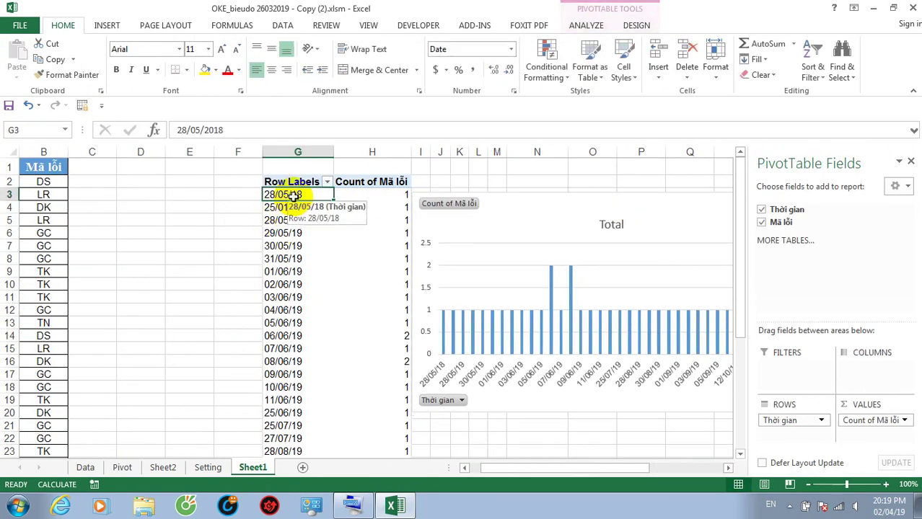
right_click(293, 195)
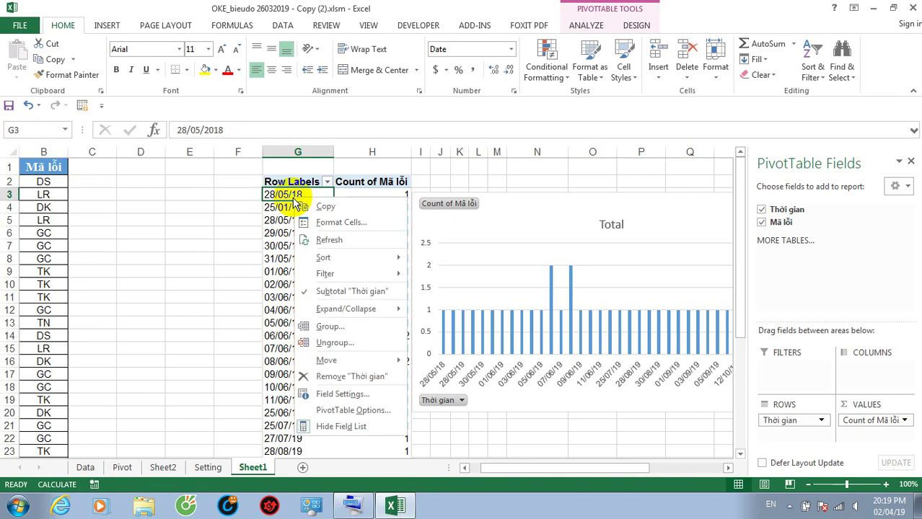
left_click(357, 326)
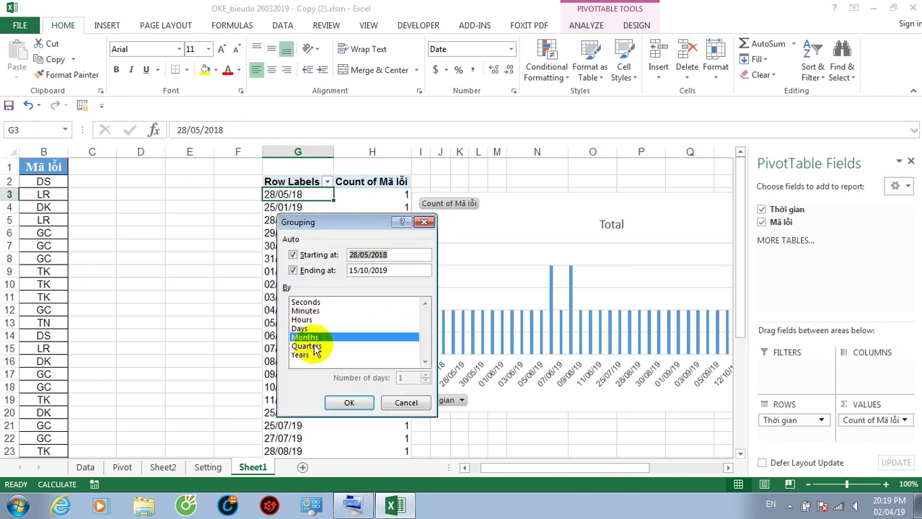
left_click(314, 337)
left_click(314, 348)
left_click(303, 355)
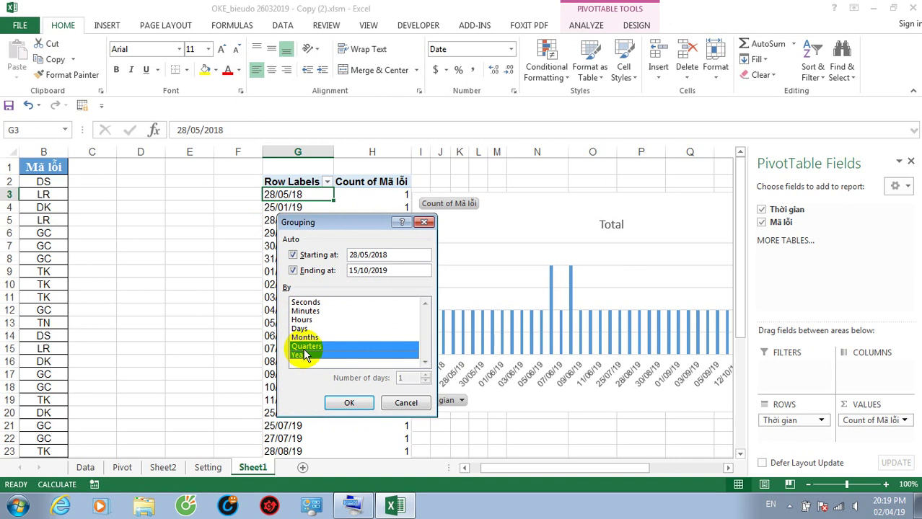
left_click(348, 405)
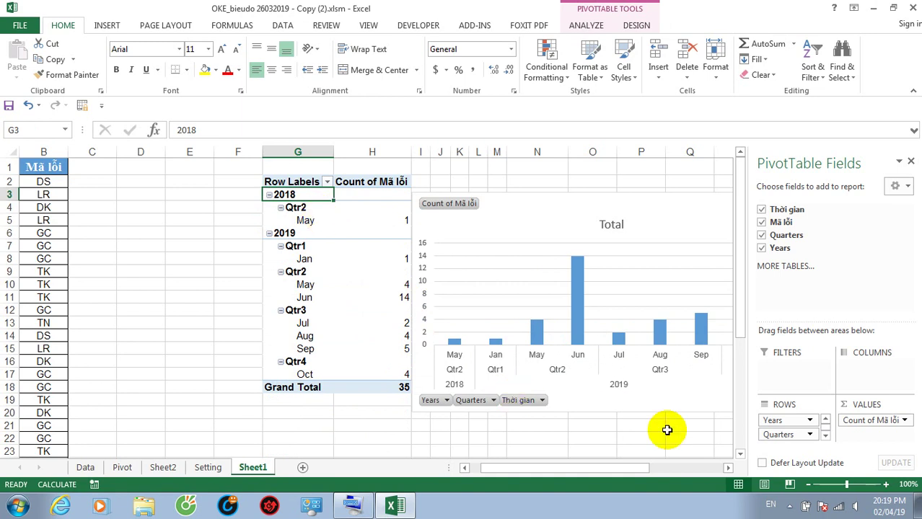
Filter the PivotTable and chart with the Thời gian slicer by Jan, May and Jun in turn, ending on May.
left_click_drag(632, 468, 696, 469)
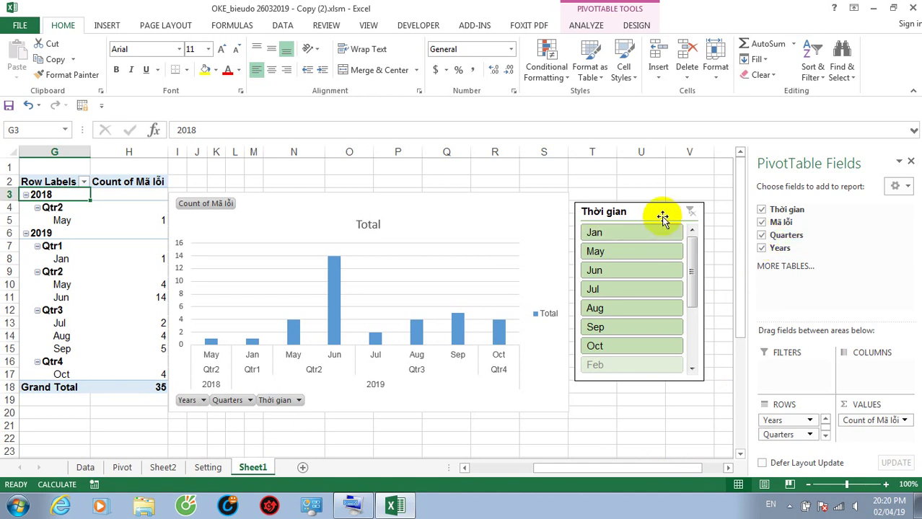
left_click(632, 233)
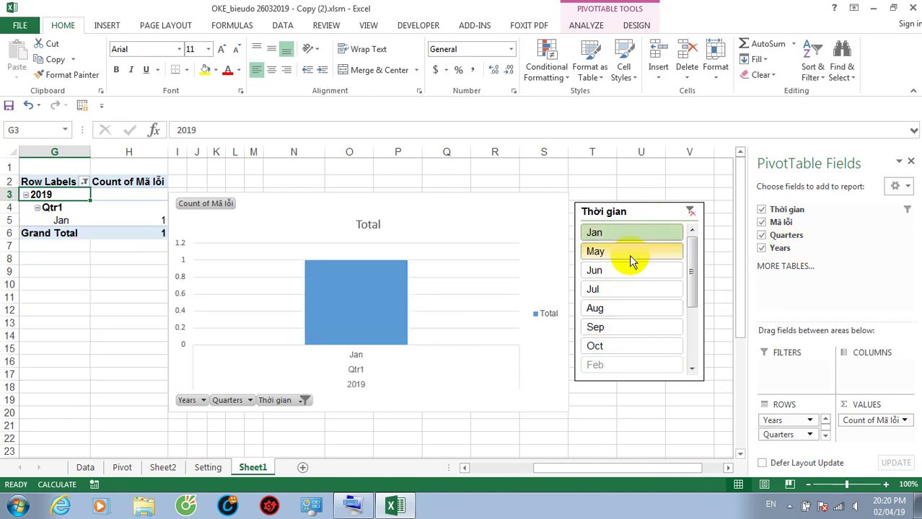
left_click(628, 252)
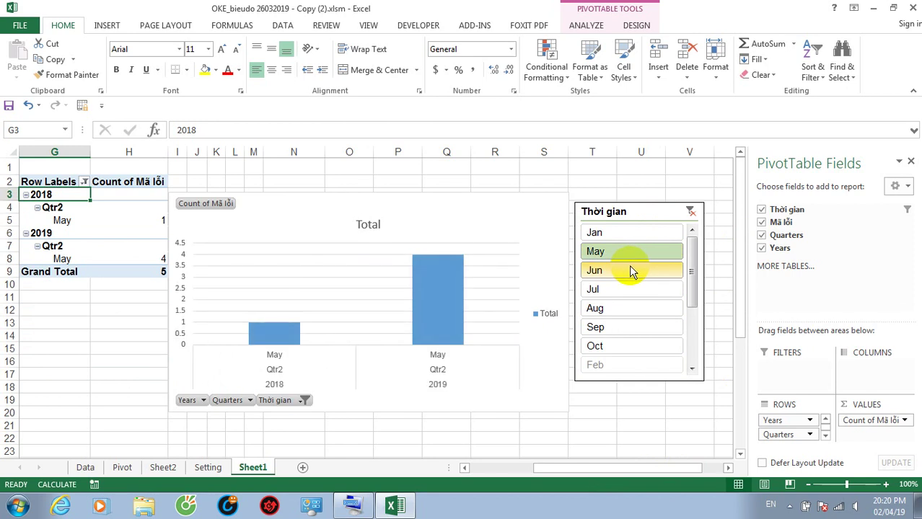
left_click(629, 270)
left_click(629, 250)
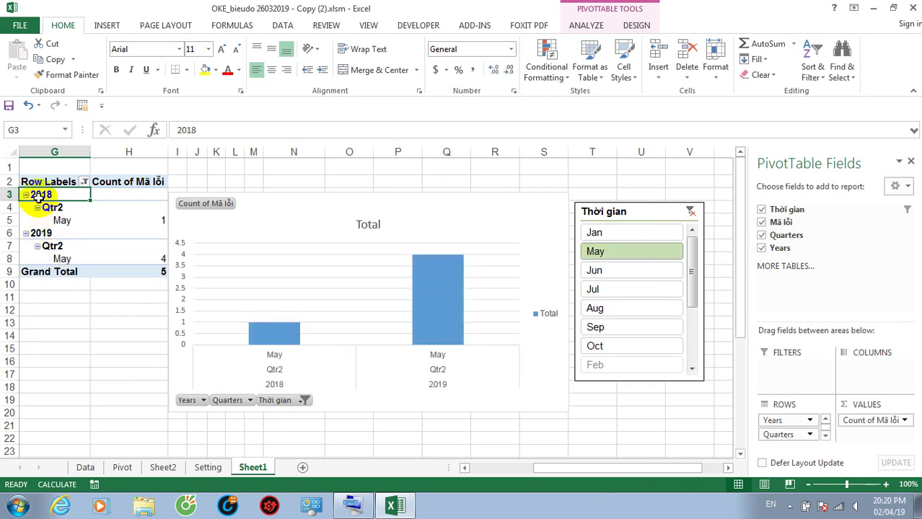
Regroup the PivotTable dates by quarters and years only, removing the months level.
right_click(38, 196)
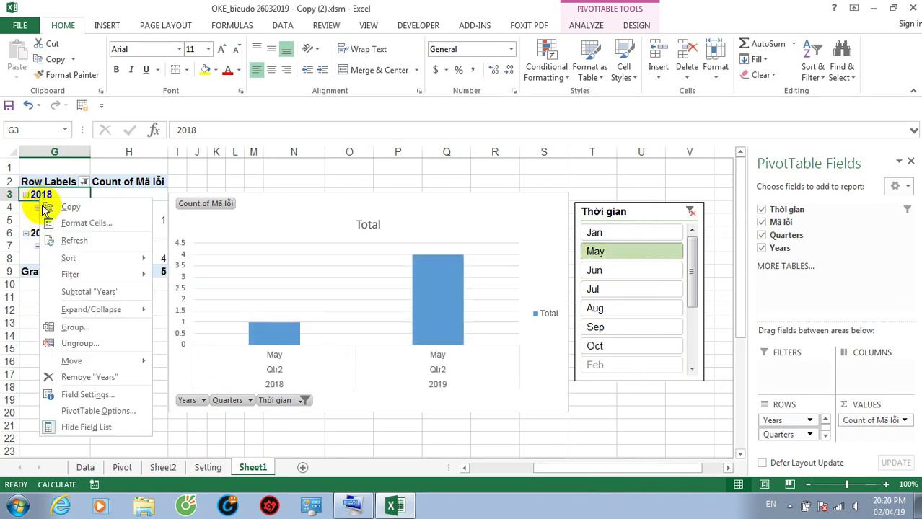
left_click(100, 330)
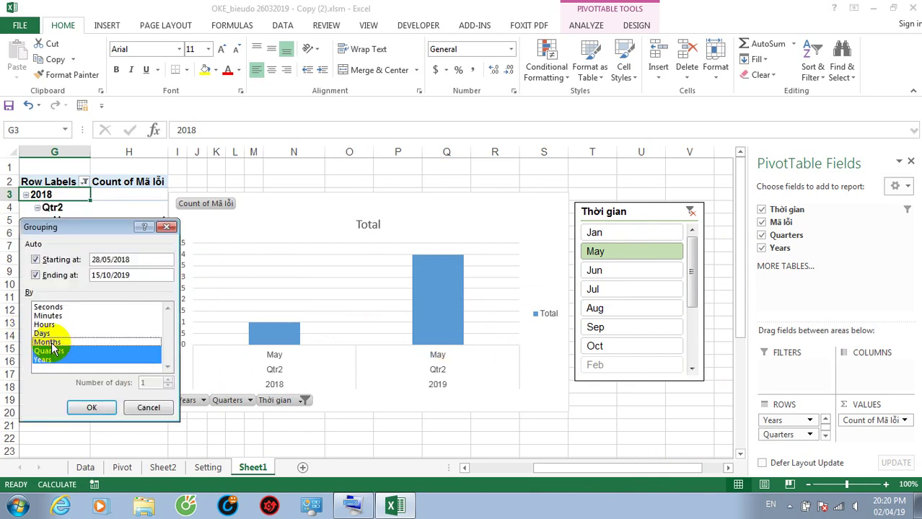
left_click(93, 408)
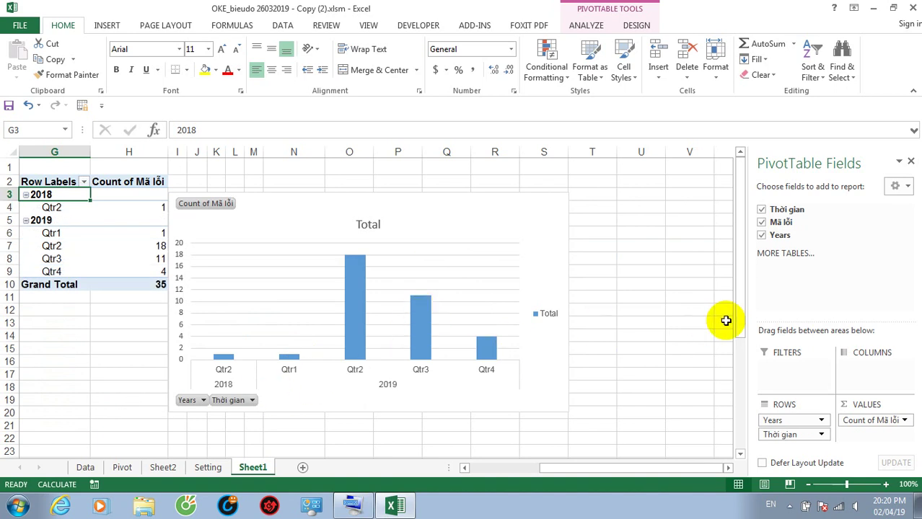
Add a slicer for the Years field and place it beside the chart.
right_click(779, 235)
left_click(808, 305)
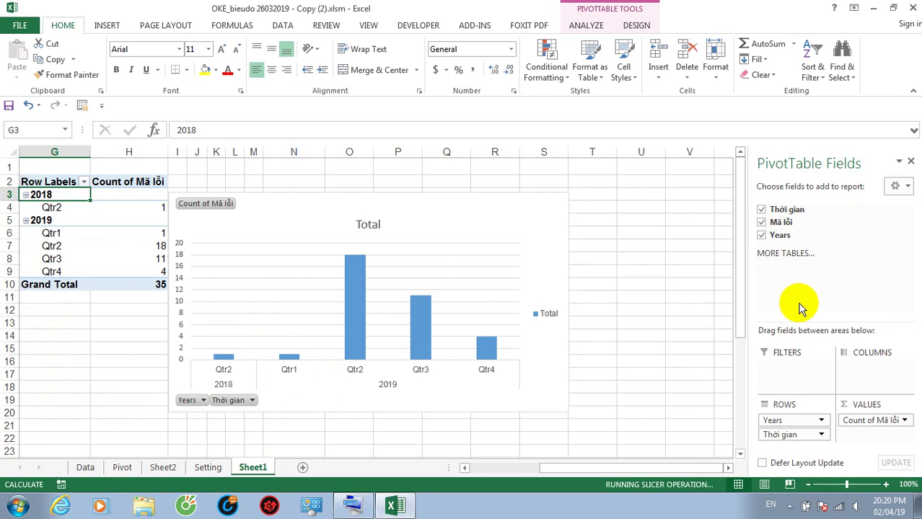
left_click_drag(389, 229, 638, 180)
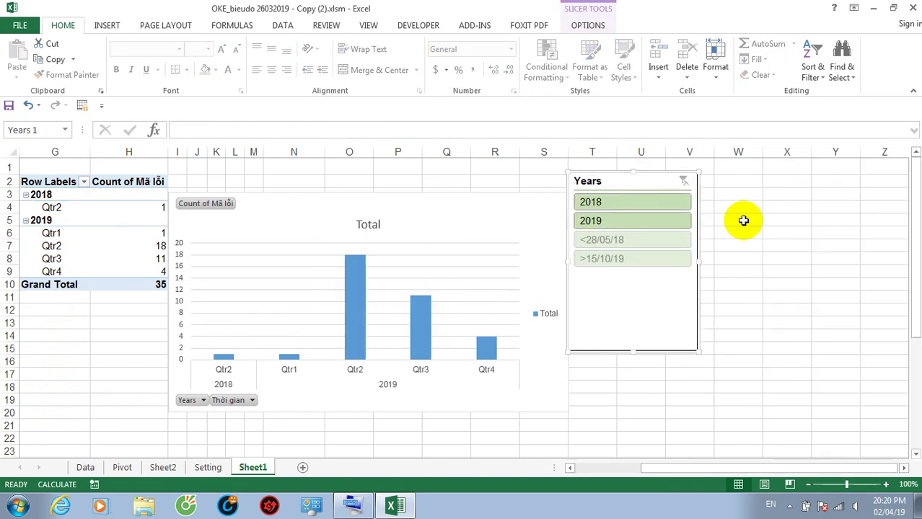
Add a Thời gian slicer for the quarters and place it just below the 2019 entry of the Years slicer.
left_click(493, 297)
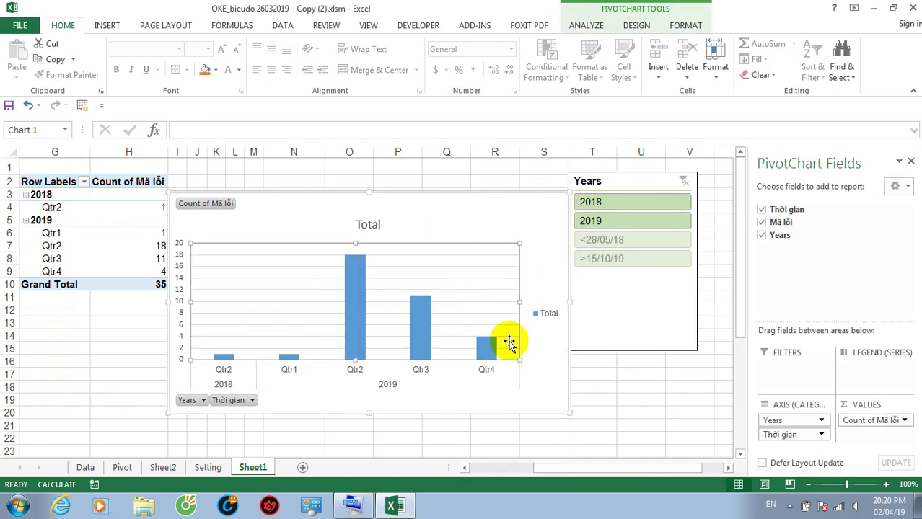
right_click(782, 210)
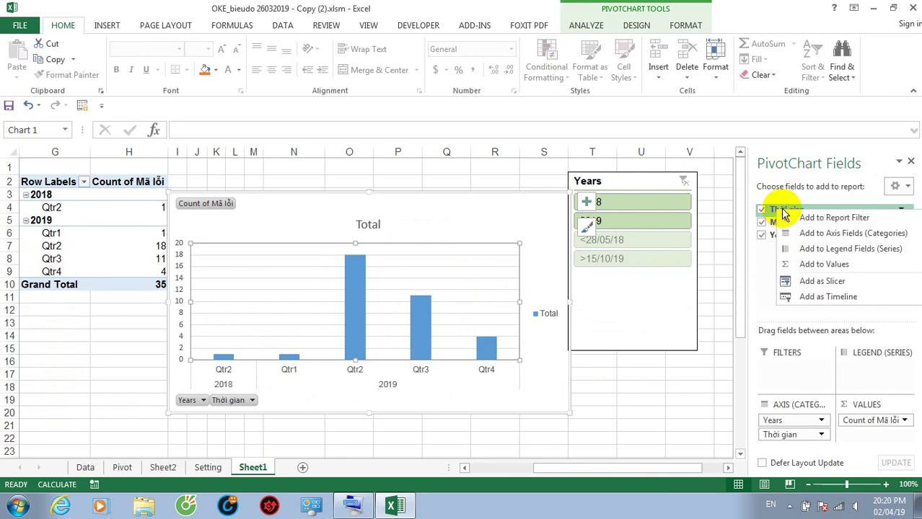
left_click(815, 281)
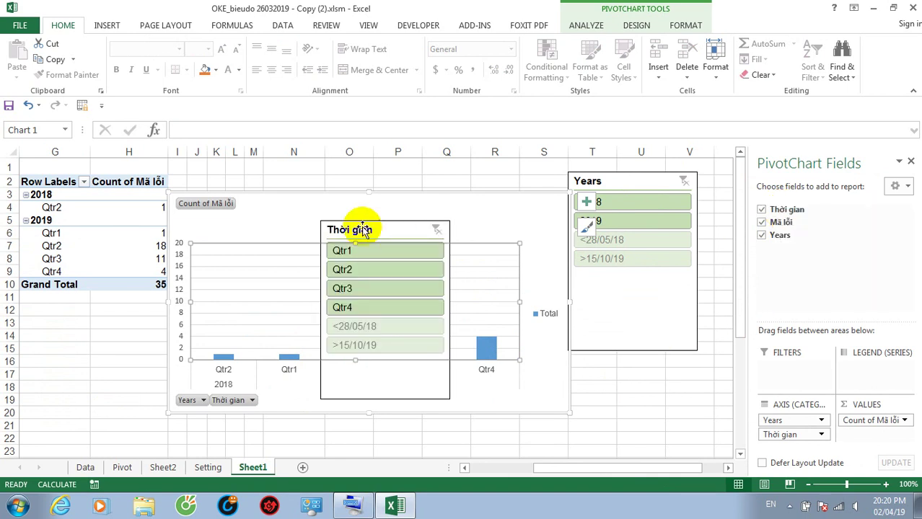
left_click_drag(363, 229, 614, 247)
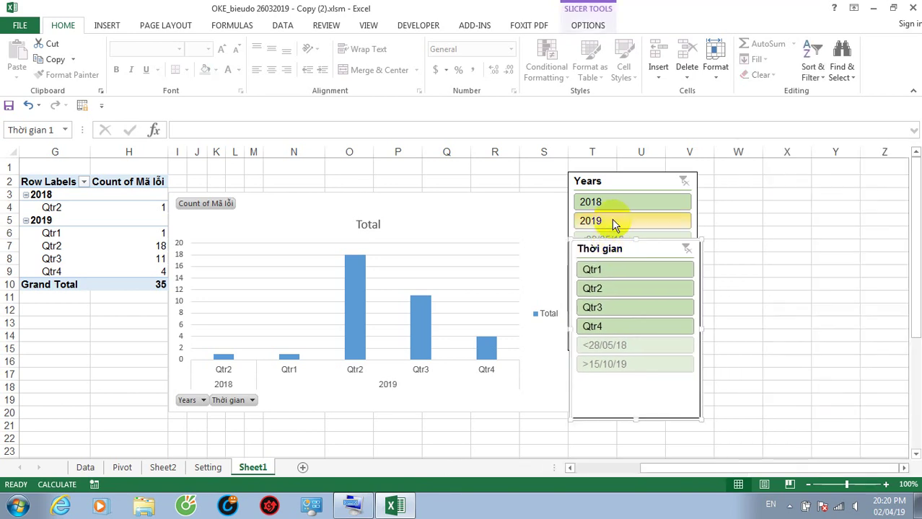
Filter the PivotTable and chart by 2018, 2019 and each quarter from Qtr1 to Qtr4 in turn, and clear both slicer filters.
left_click(618, 202)
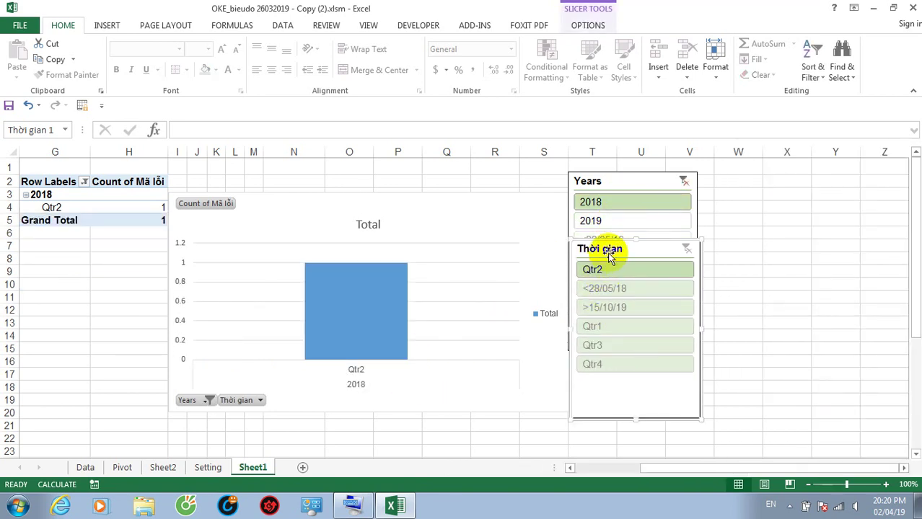
left_click(613, 222)
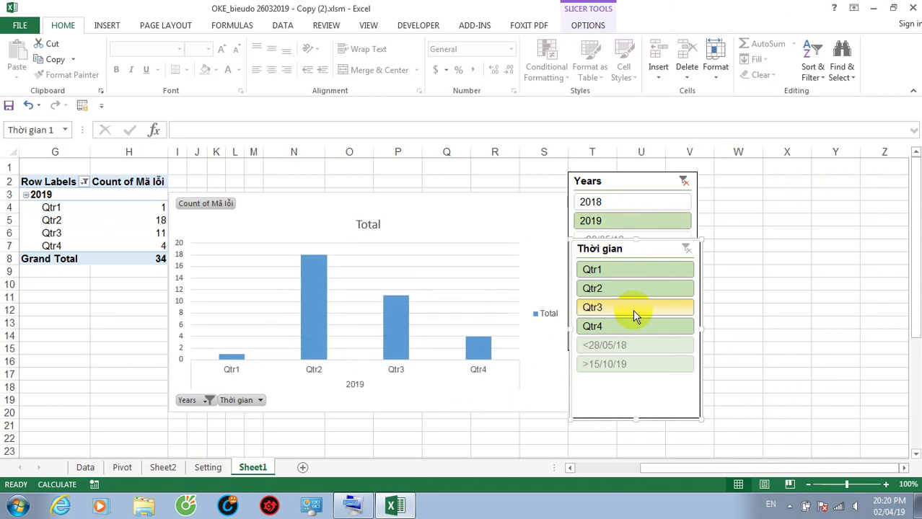
left_click(623, 270)
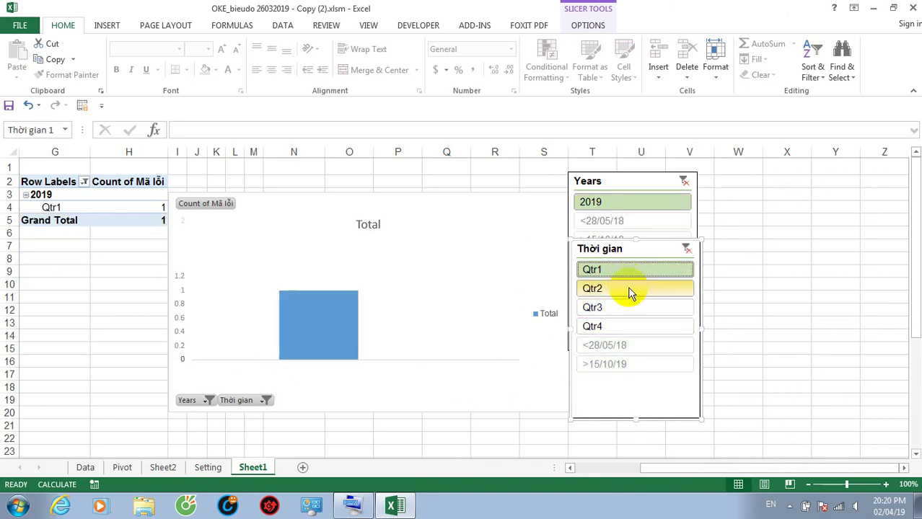
left_click(627, 288)
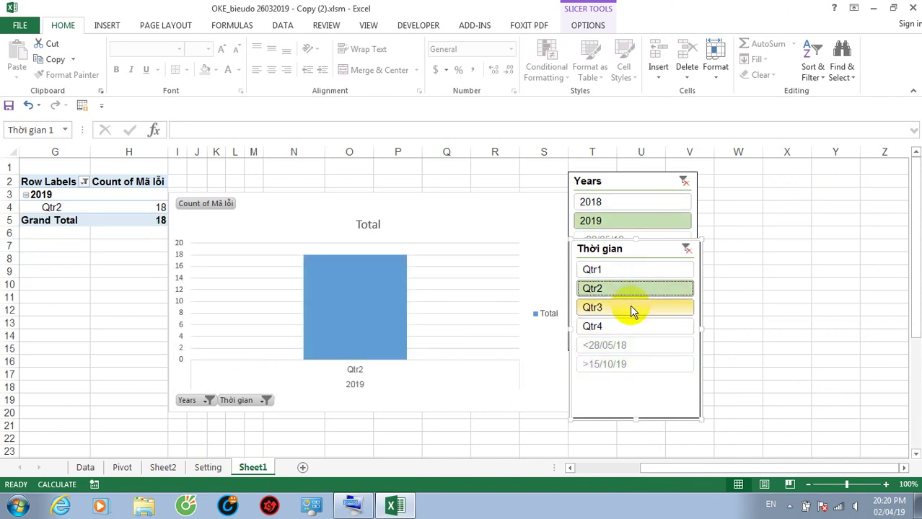
left_click(631, 309)
left_click(621, 327)
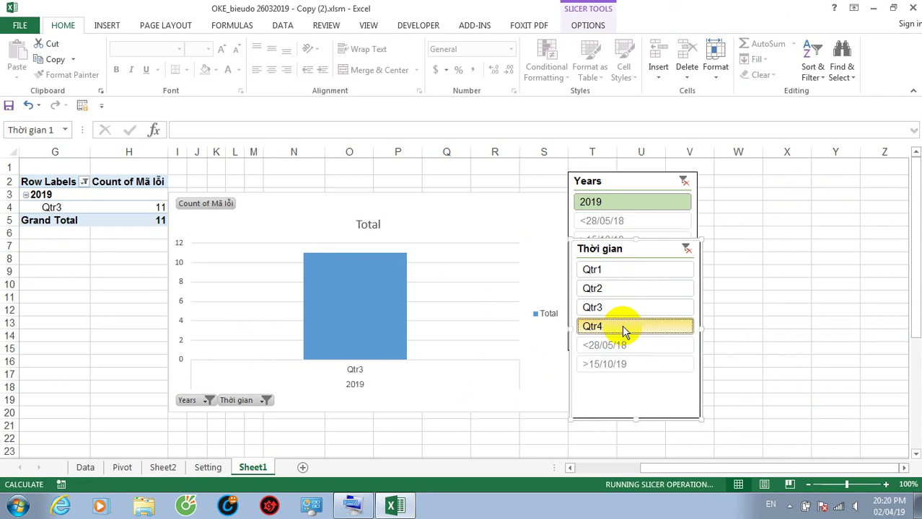
left_click(685, 249)
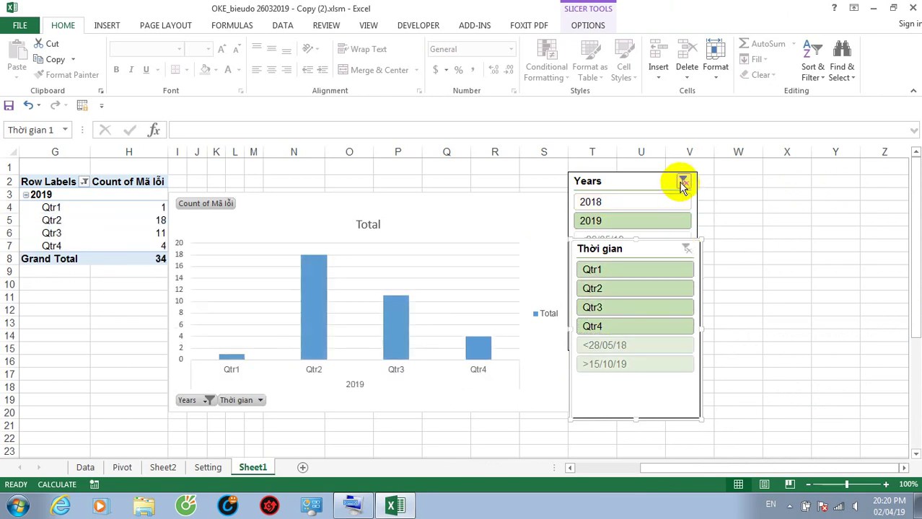
left_click(683, 181)
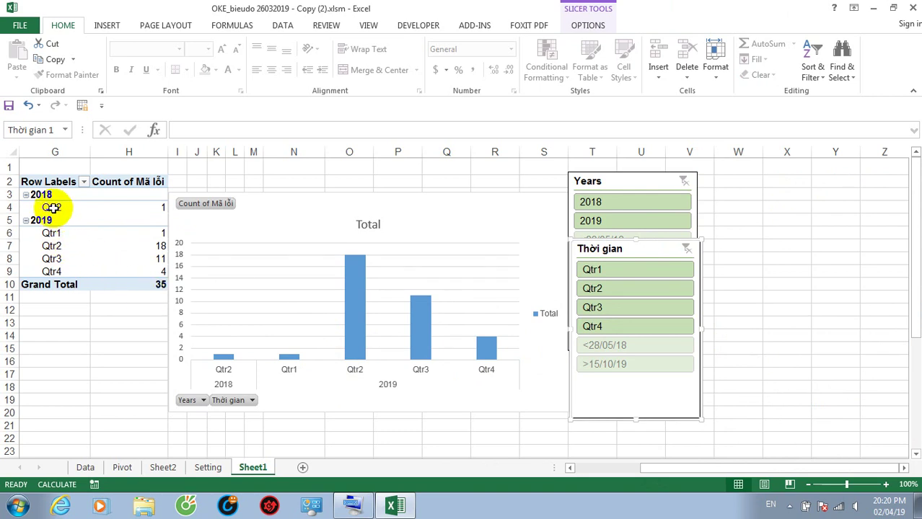
Regroup the PivotTable dates by months and years, without the quarters level.
right_click(52, 208)
left_click(101, 339)
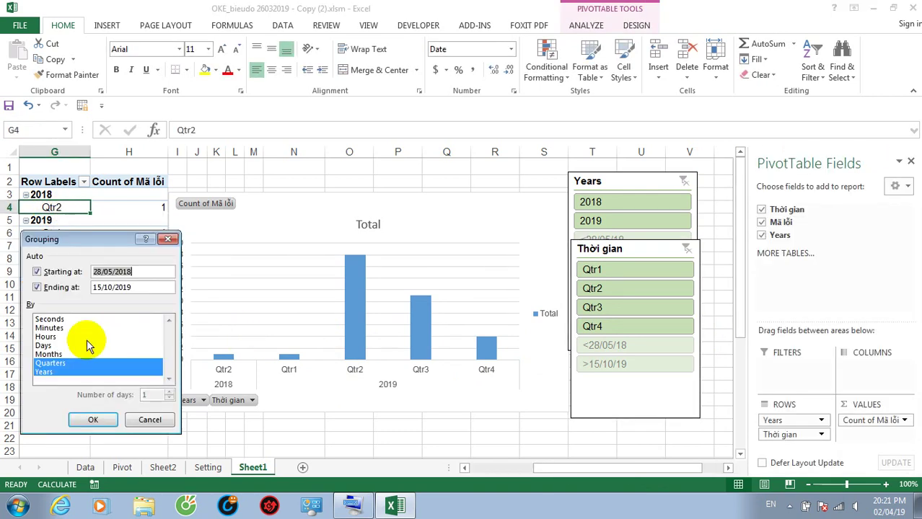
left_click(55, 363)
left_click(49, 354)
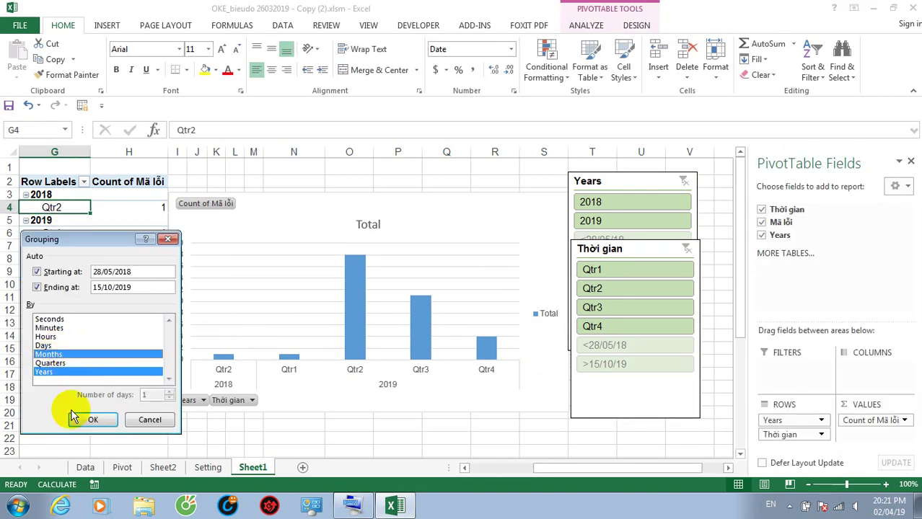
left_click(90, 420)
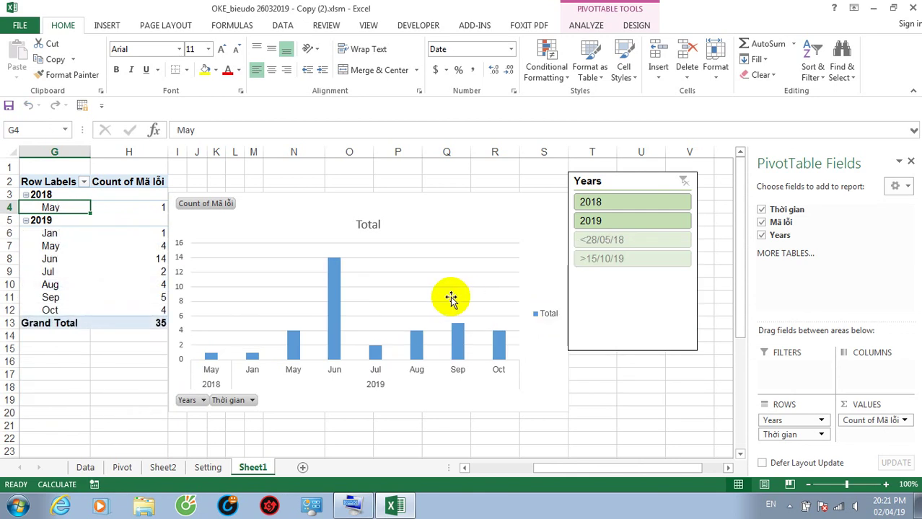
Add a Thời gian slicer for the months and place it just below the 2019 entry of the Years slicer.
right_click(790, 217)
left_click(828, 285)
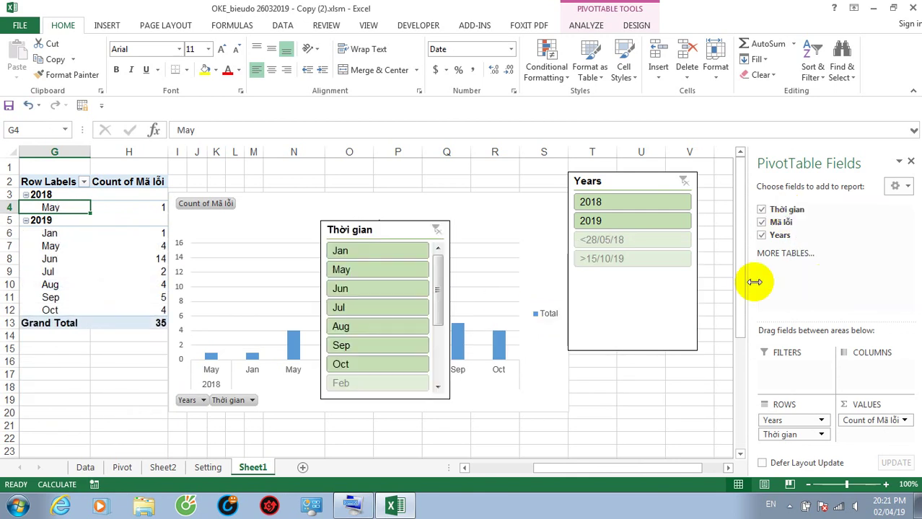
left_click_drag(410, 236, 649, 249)
Filter the years by 2018 and finally 2019, try the months May, Jun, Jul and Sep, and clear only the month filter.
left_click(611, 203)
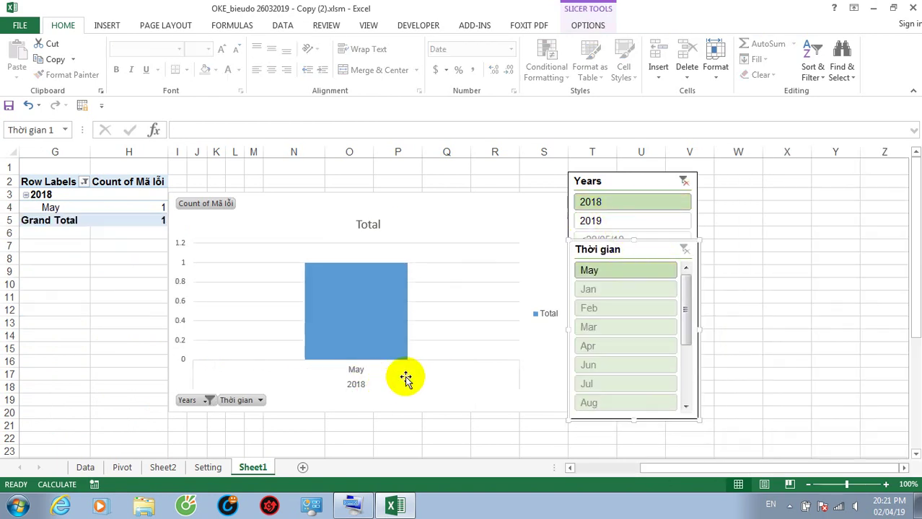
left_click(618, 222)
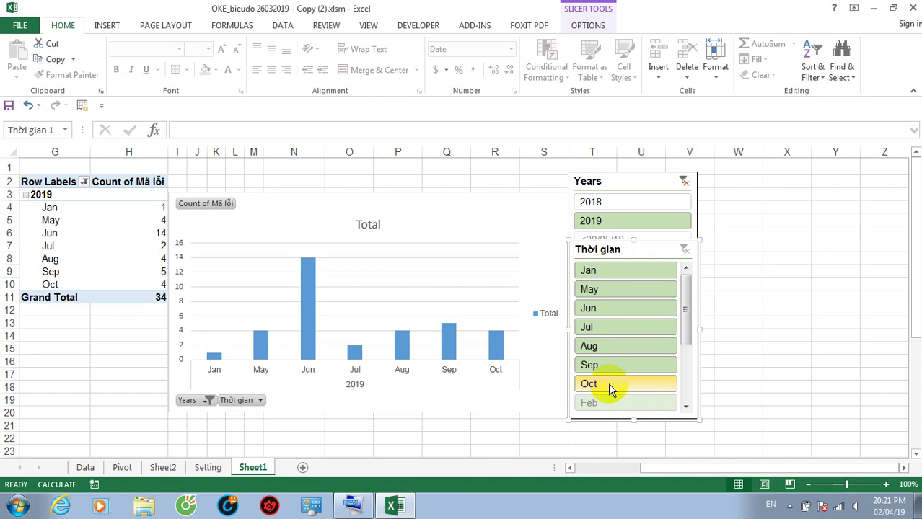
left_click(604, 289)
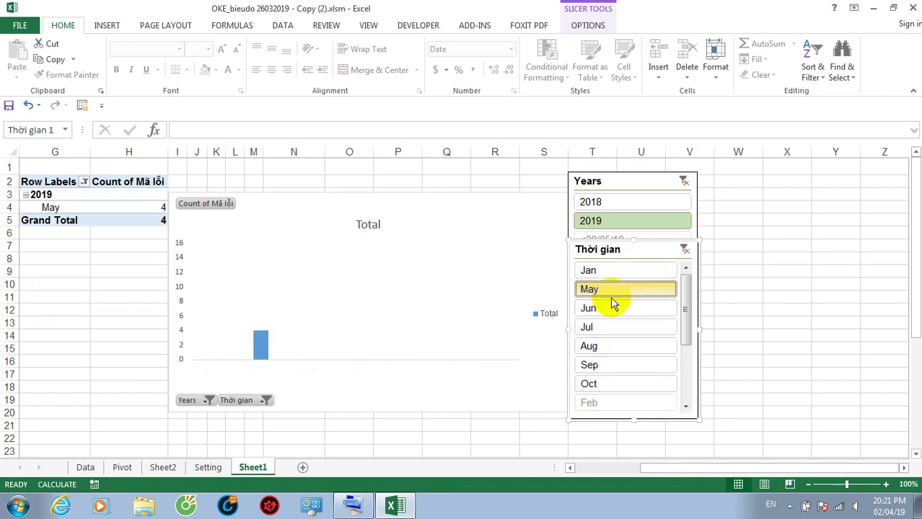
left_click(612, 308)
left_click(615, 330)
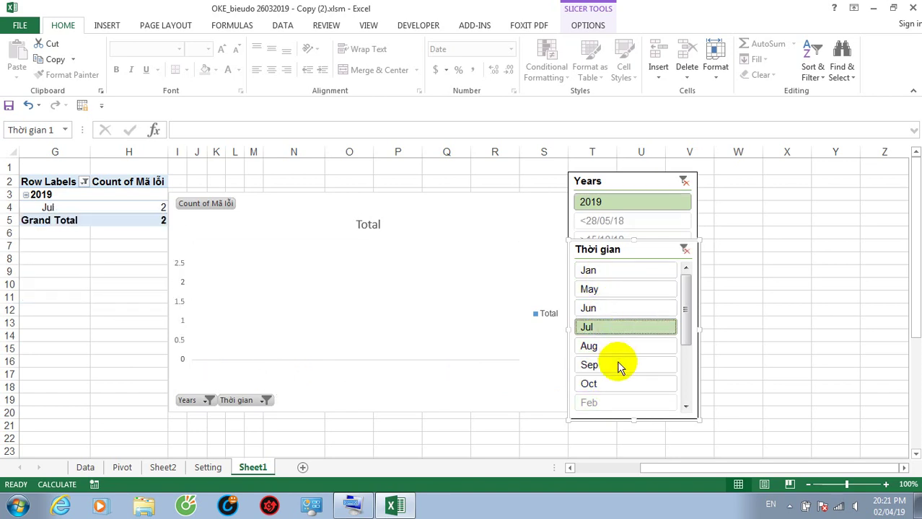
left_click(617, 365)
left_click(681, 248)
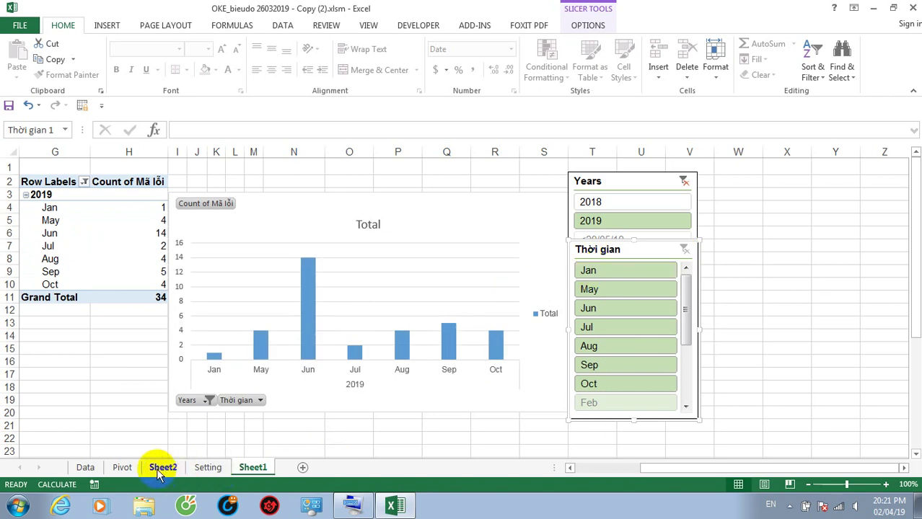
On the Pivot sheet, filter the dashboard charts by units PSX and PTK and months May and Sep, and clear the slicer filters.
left_click(123, 468)
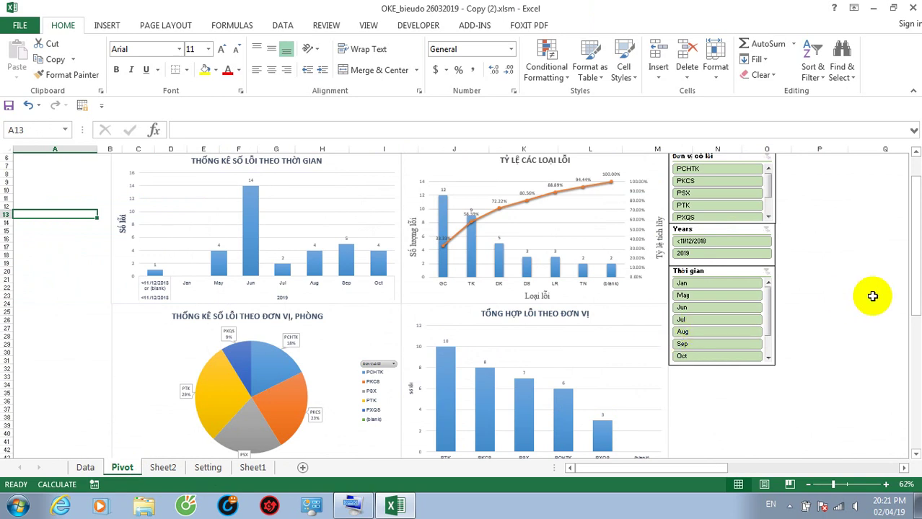
mouse_move(912, 278)
left_mouse_down()
mouse_move(912, 258)
mouse_move(912, 276)
left_mouse_up()
left_click(703, 201)
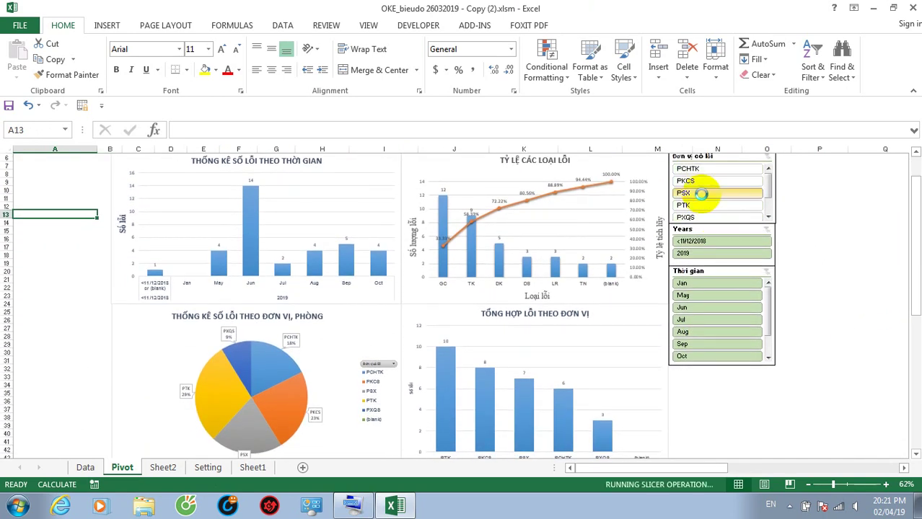
left_click(704, 207)
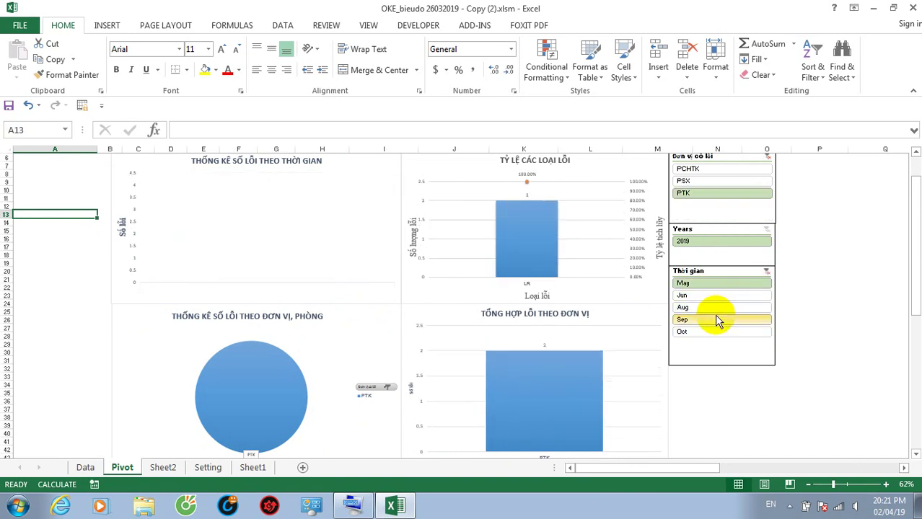
left_click(714, 317)
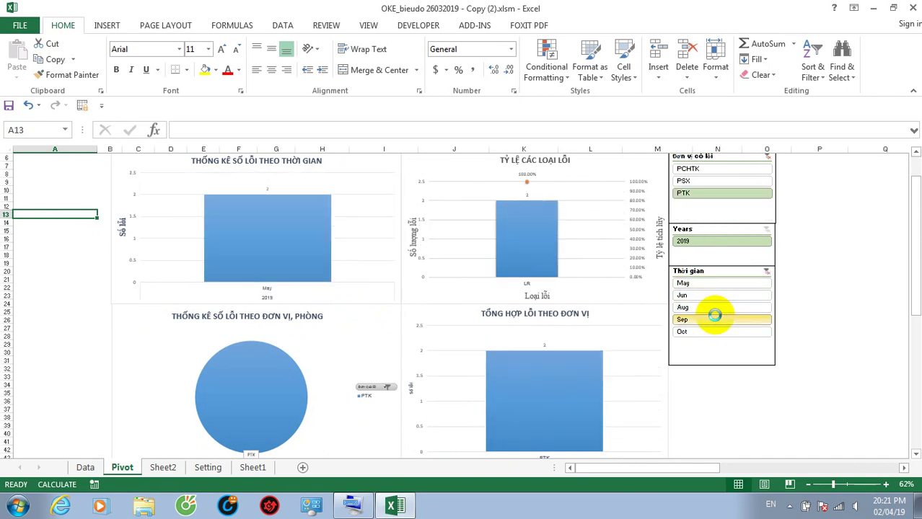
left_click(766, 271)
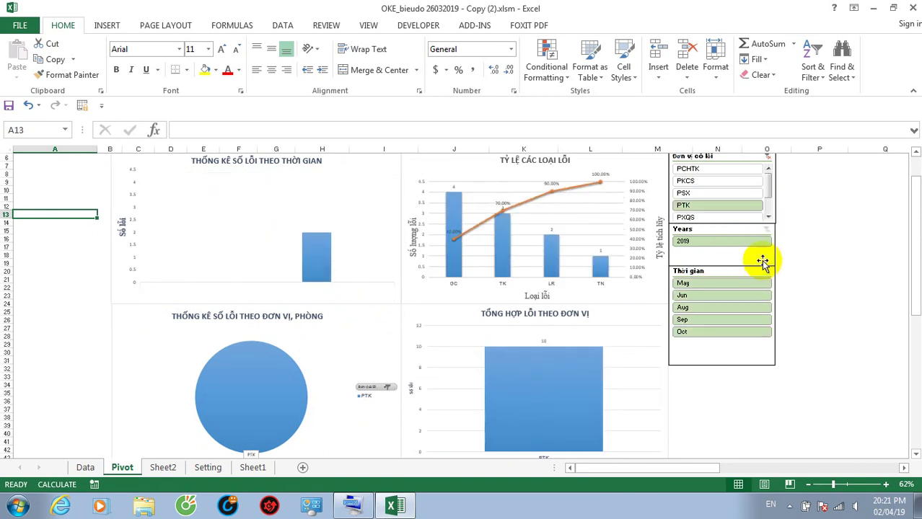
left_click(766, 157)
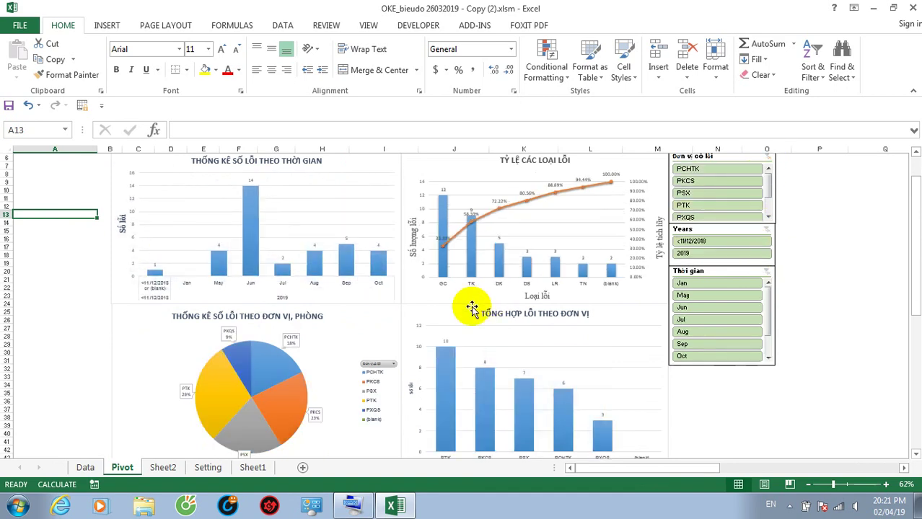
Select the START TIME date cell B2 above the dashboard charts.
scroll(419, 312, "up", 1)
scroll(419, 312, "up", 1)
left_click(124, 171)
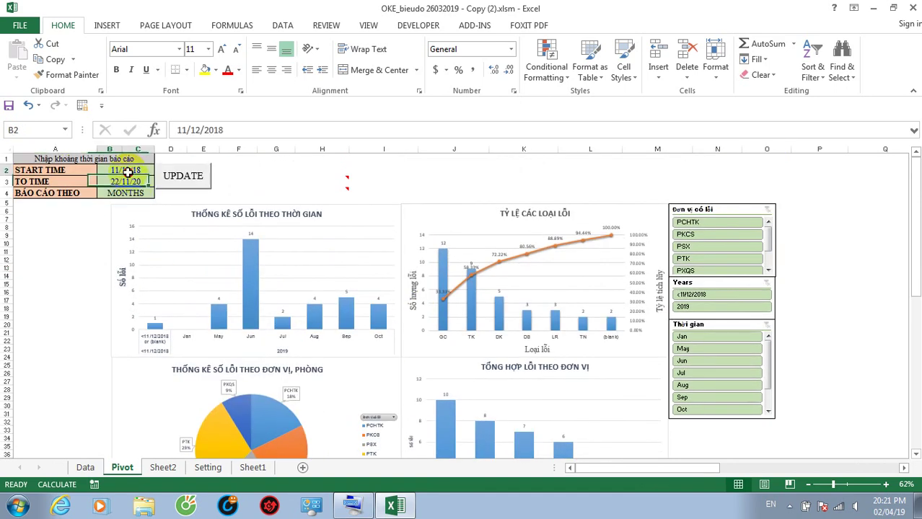